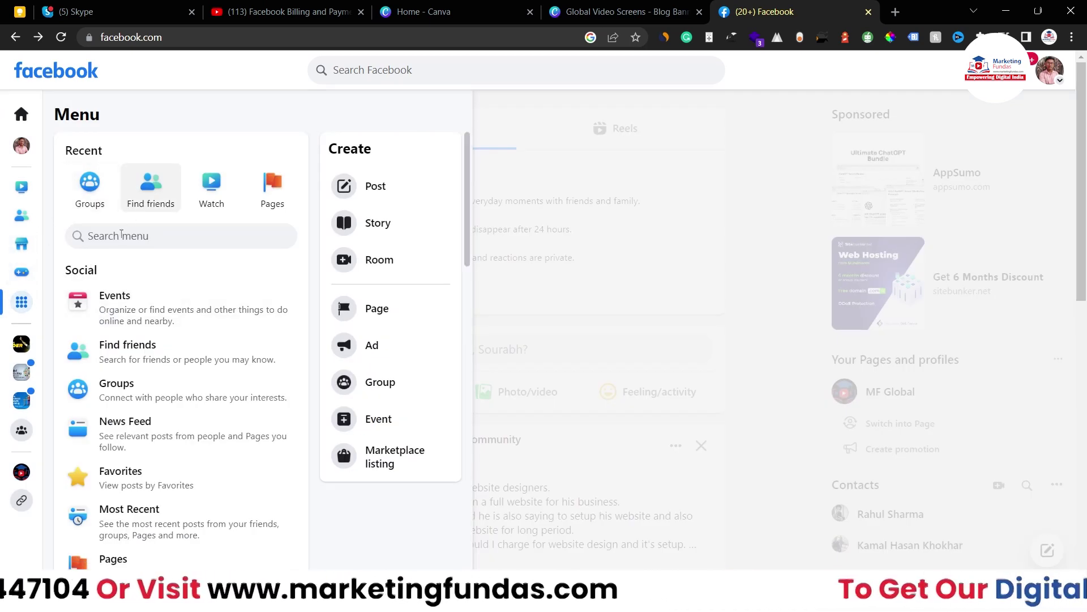
Open Ads Manager from the Facebook menu's Professional section and bring up its All tools list.
scroll(162, 381, "down", 10)
scroll(164, 381, "down", 4)
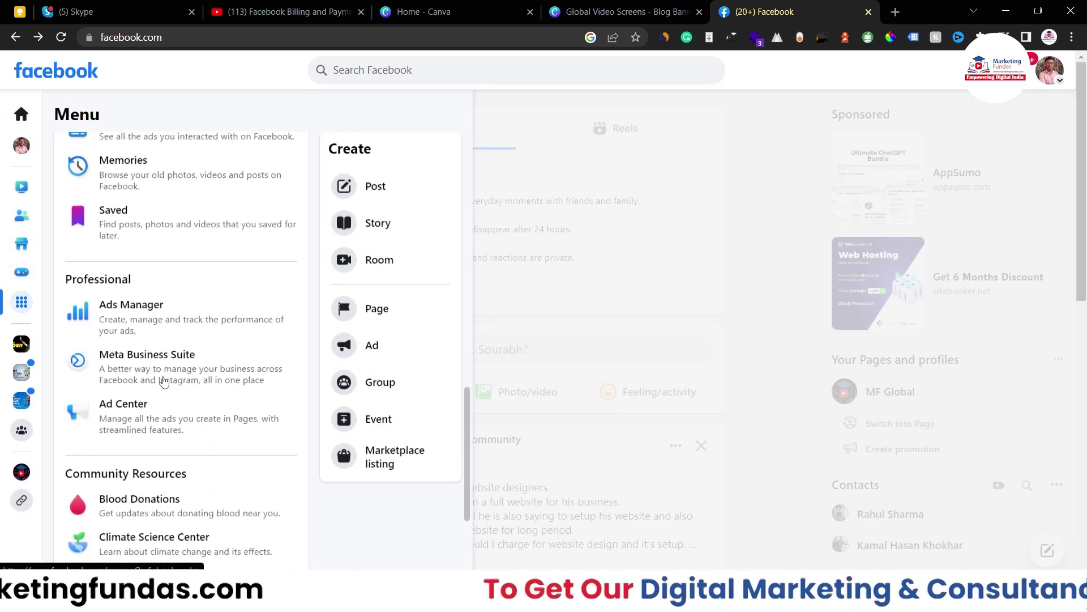
left_click(125, 317)
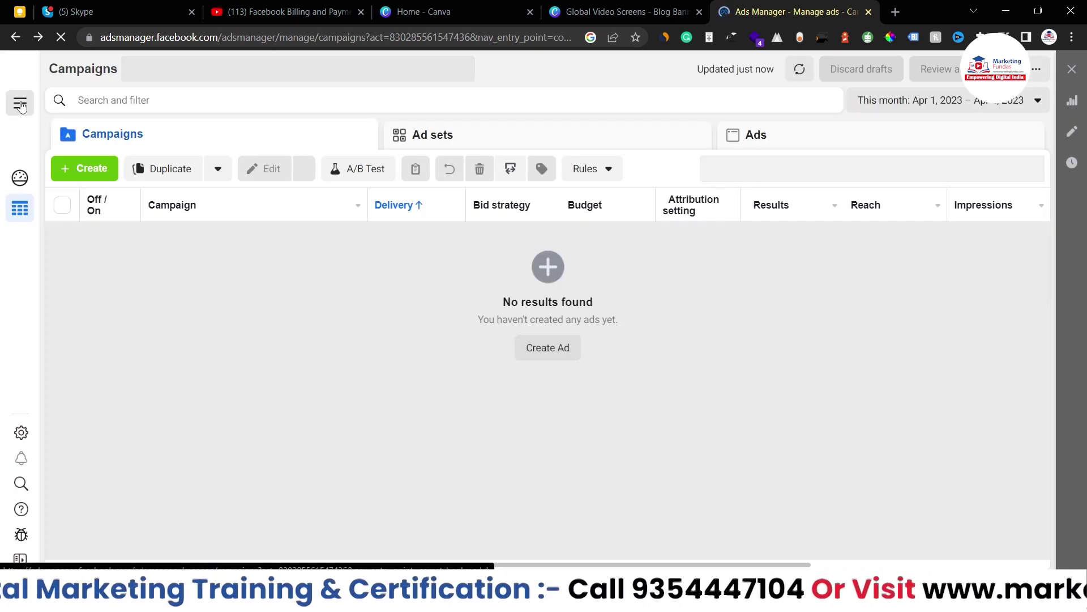
left_click(21, 104)
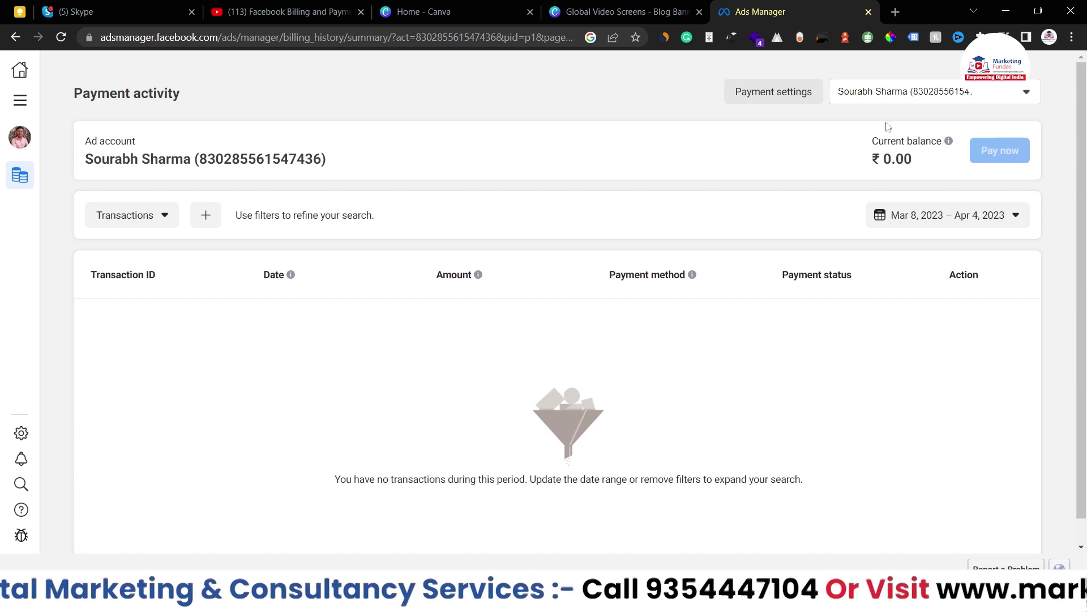
Open the ad account's Payment settings and start Add payment method.
left_click(790, 101)
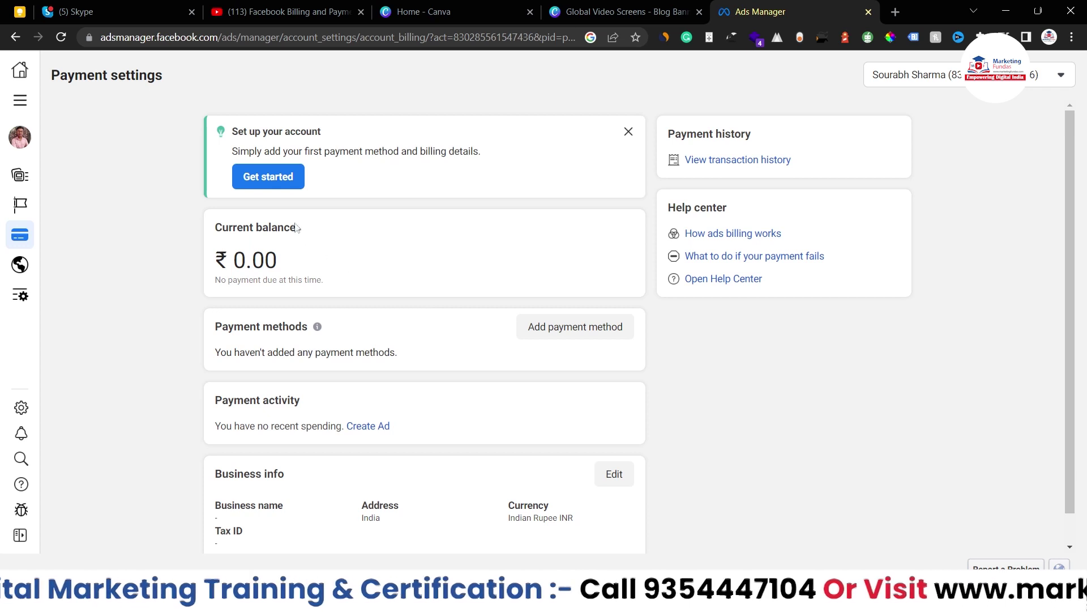
left_click_drag(232, 158, 478, 168)
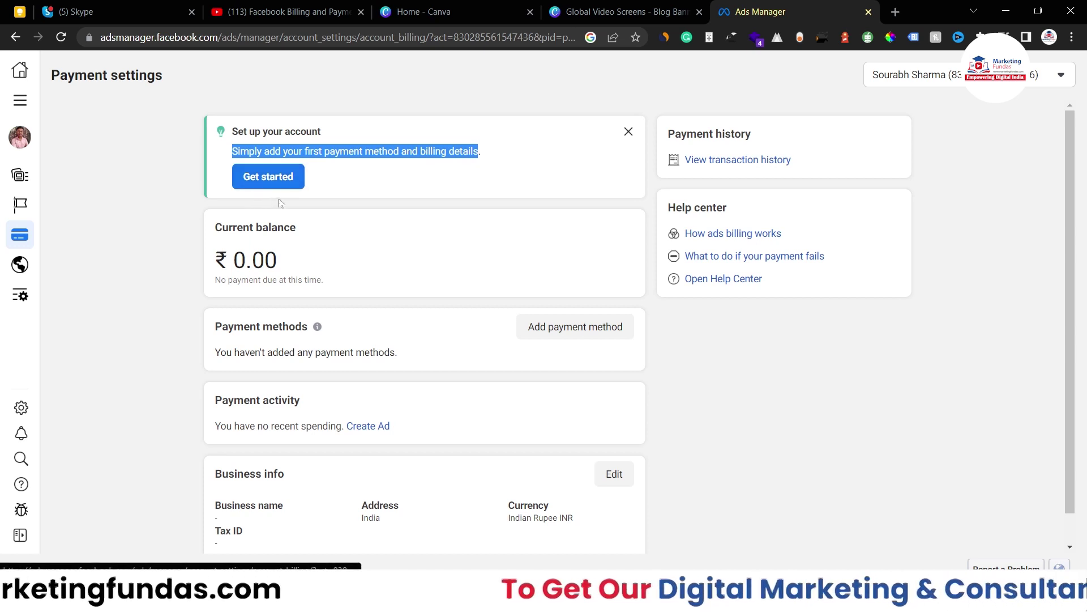
left_click(599, 327)
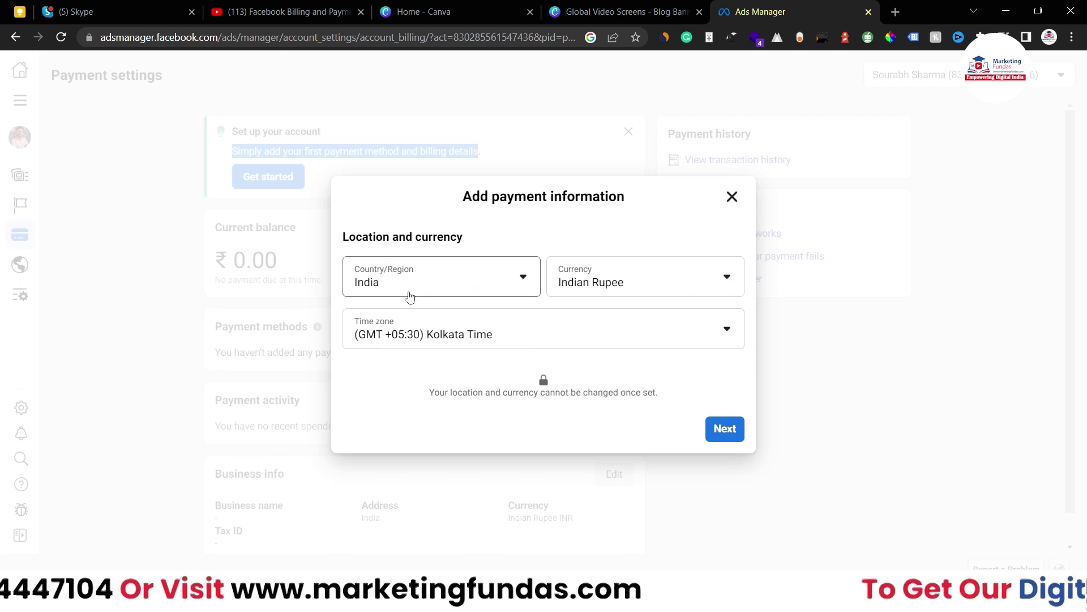
Keep India and Indian Rupee, review the payment method options, then close the dialog unfinished.
left_click(674, 280)
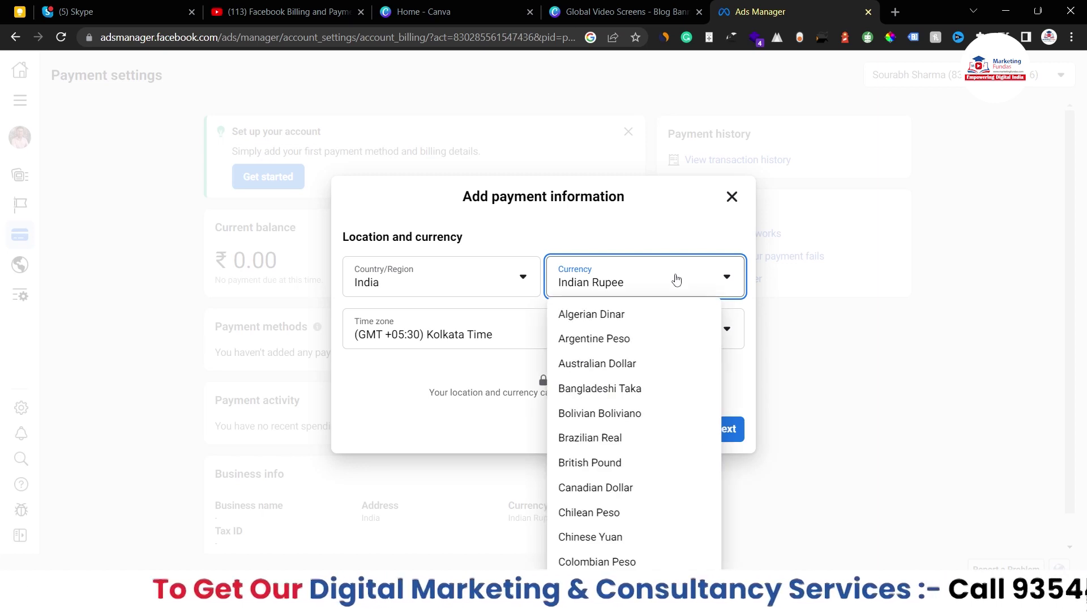
left_click(650, 247)
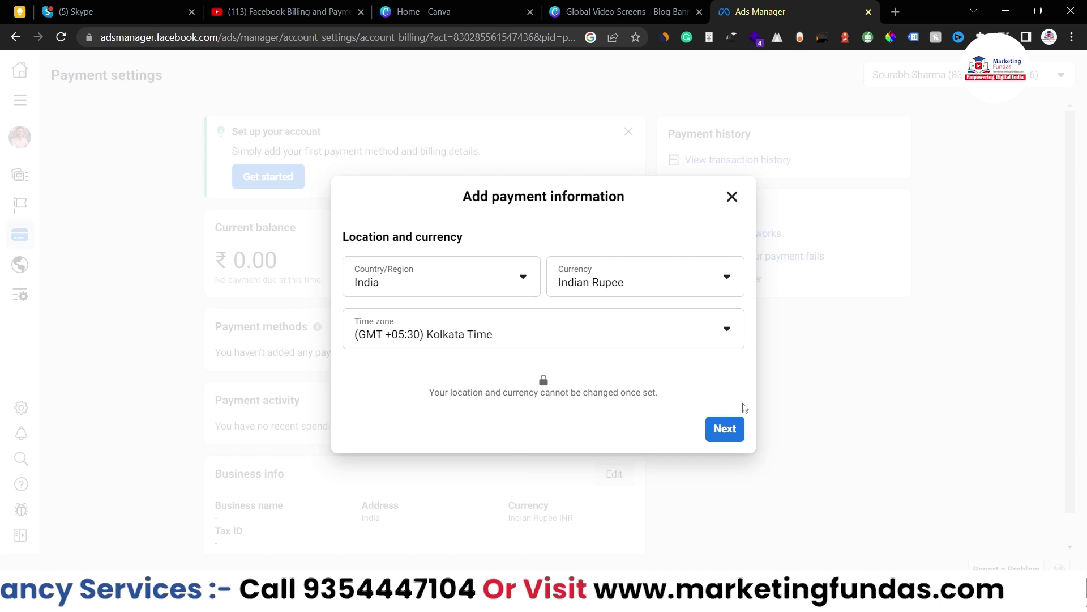
left_click(726, 429)
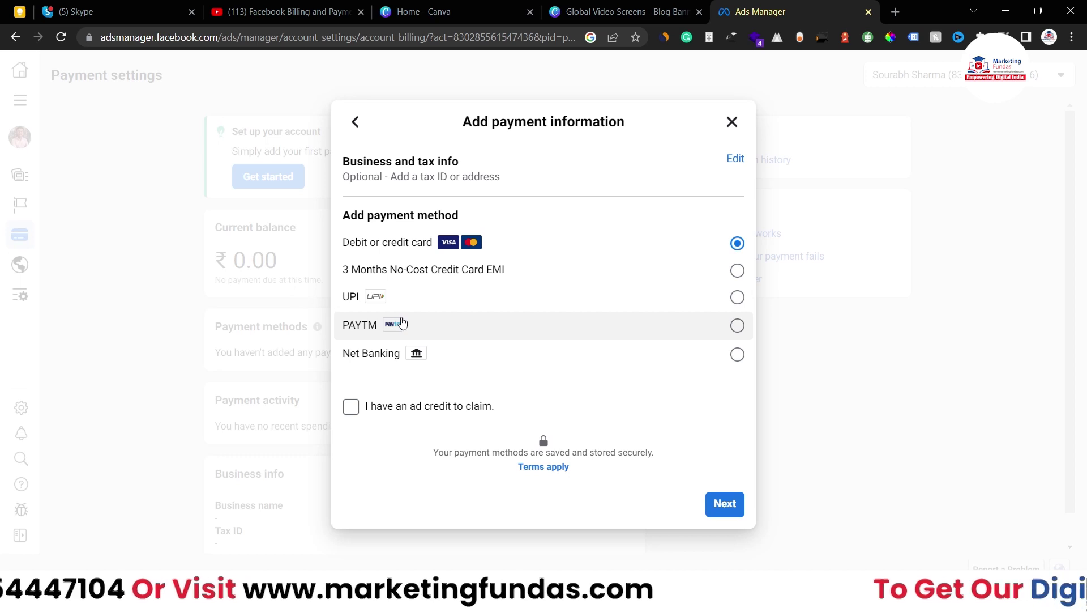
key("Tab")
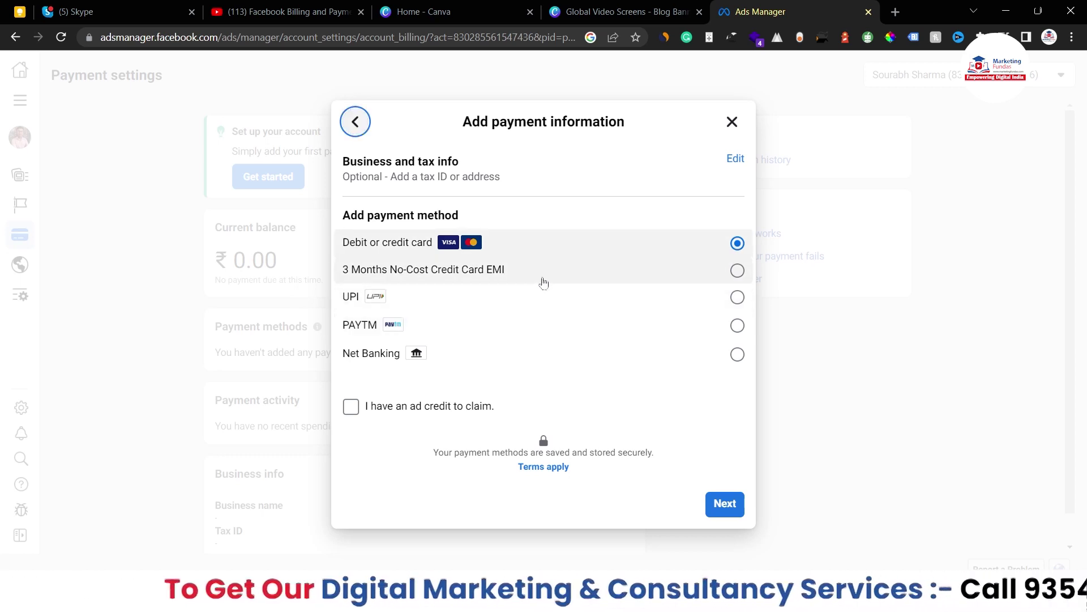
left_click(731, 122)
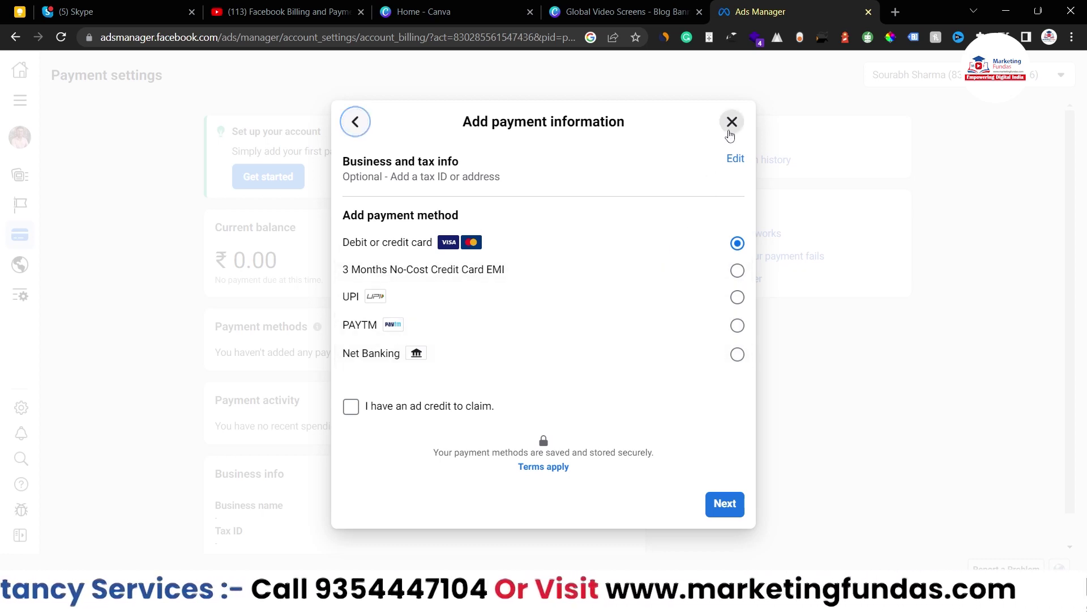
mouse_move(3, 228)
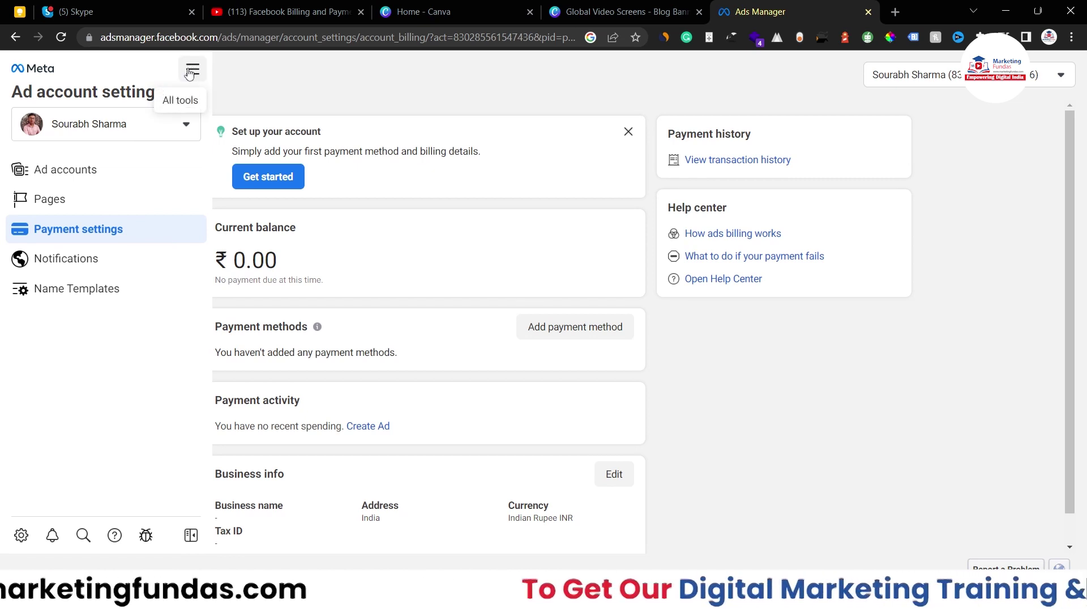
Load business.facebook.com in a new tab and switch to the MF Global business.
left_click(16, 37)
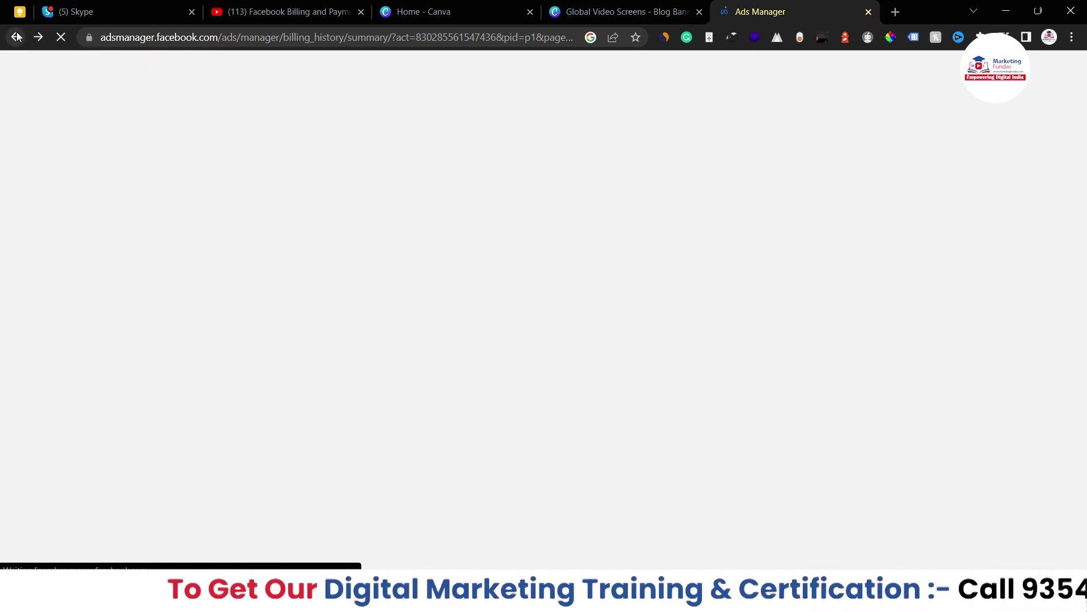
left_click(896, 12)
type("business.facebook.com")
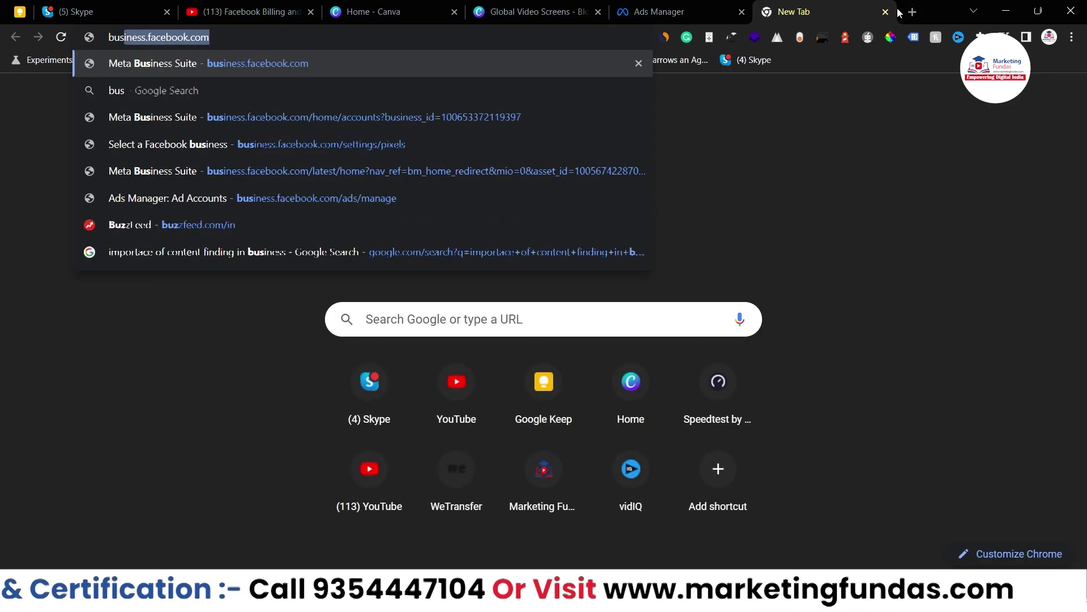
key("Down")
key("Down")
key("Down")
key("Down")
key("Down")
key("Return")
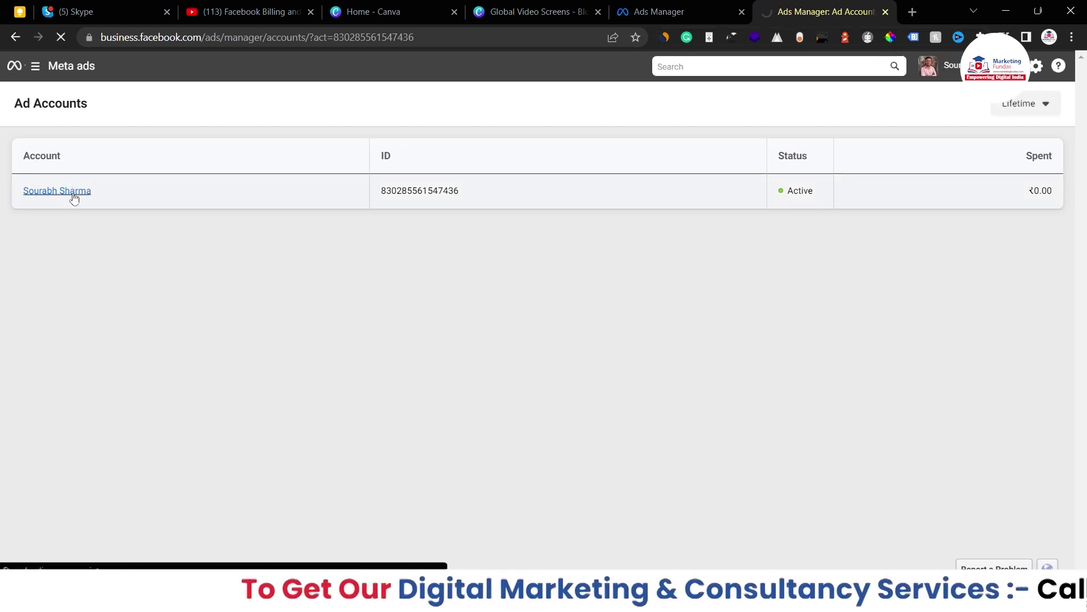
left_click(940, 65)
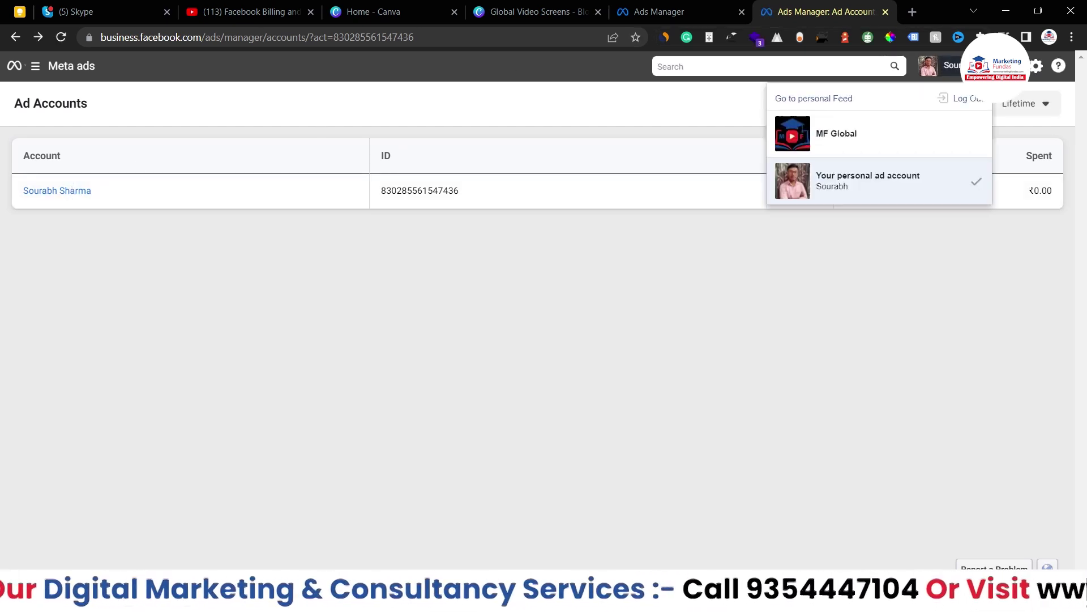
left_click(830, 138)
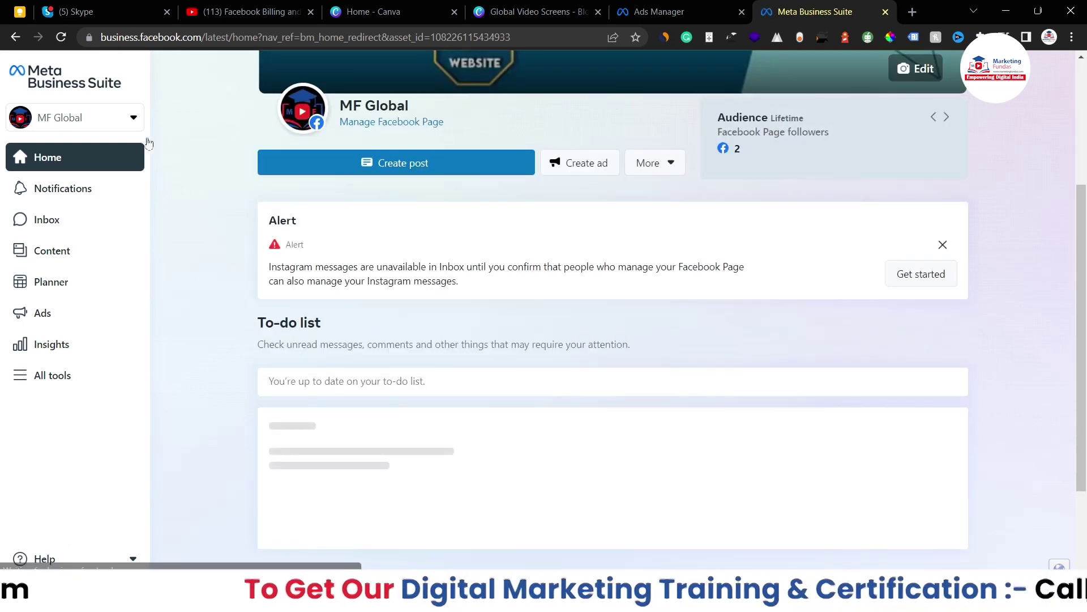
Open Ads Manager in a new tab from the All tools panel.
left_click(38, 375)
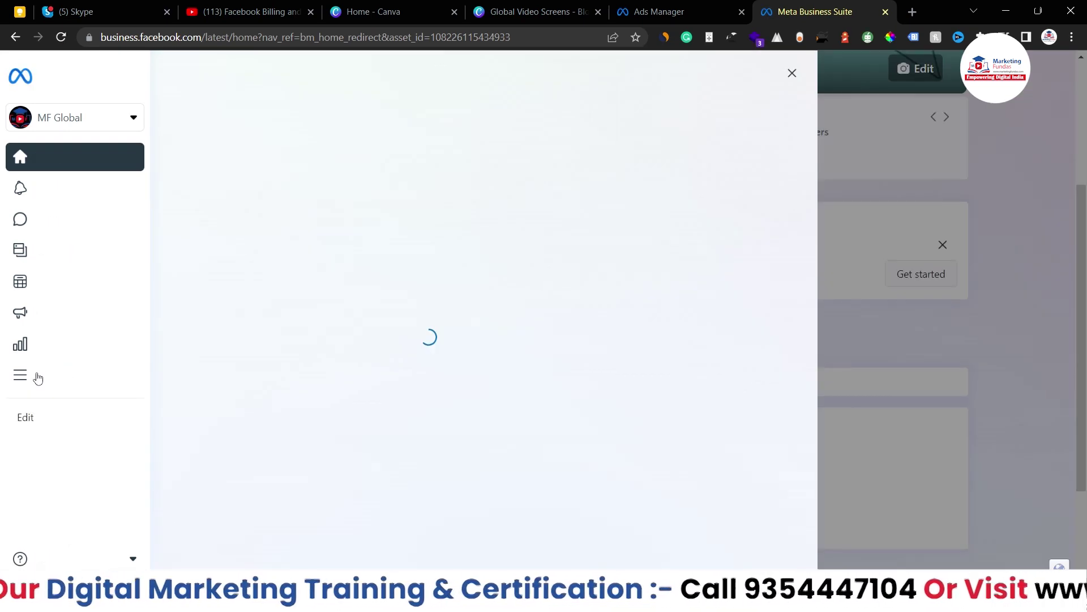
scroll(351, 307, "down", 1)
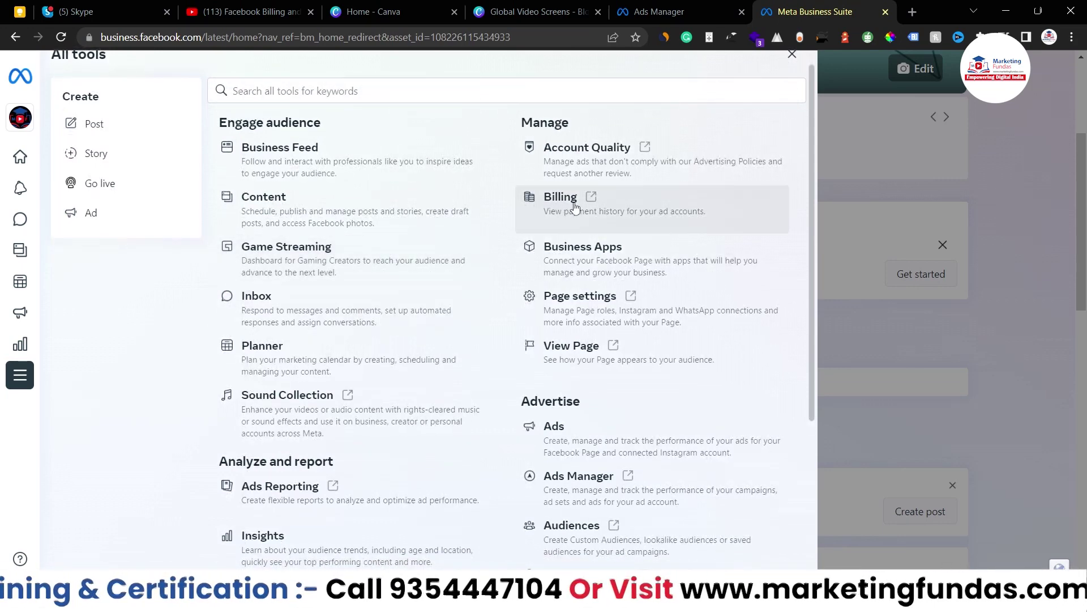
scroll(559, 203, "down", 2)
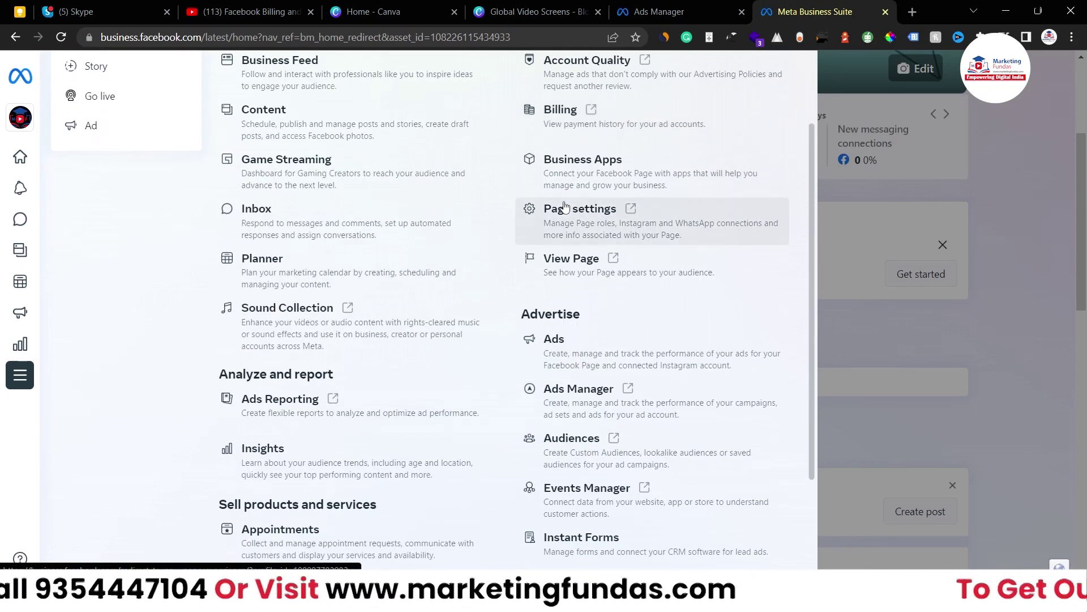
scroll(563, 205, "down", 3)
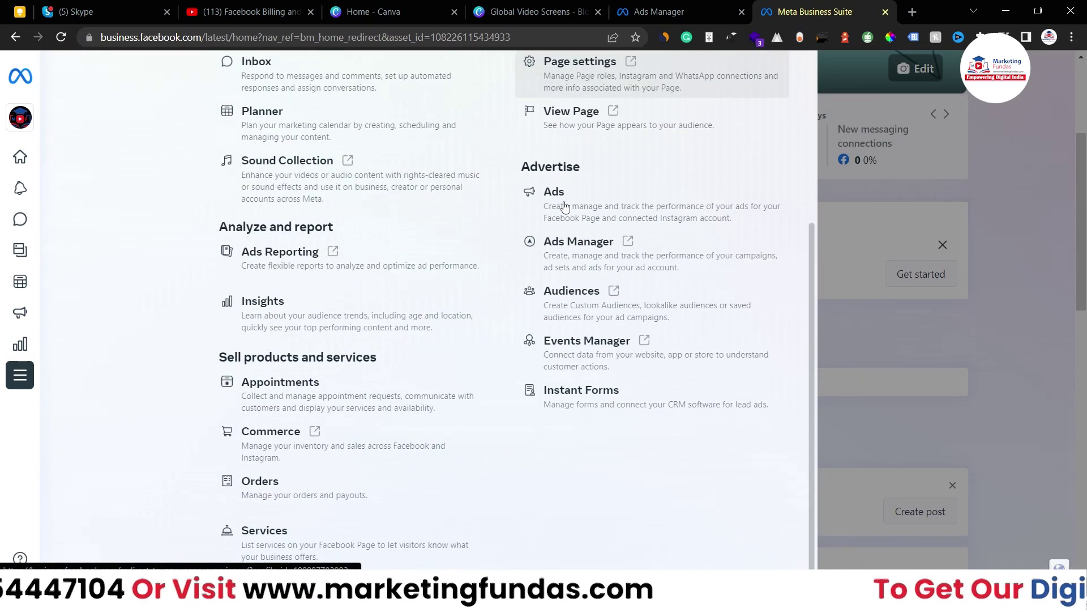
left_click(573, 248)
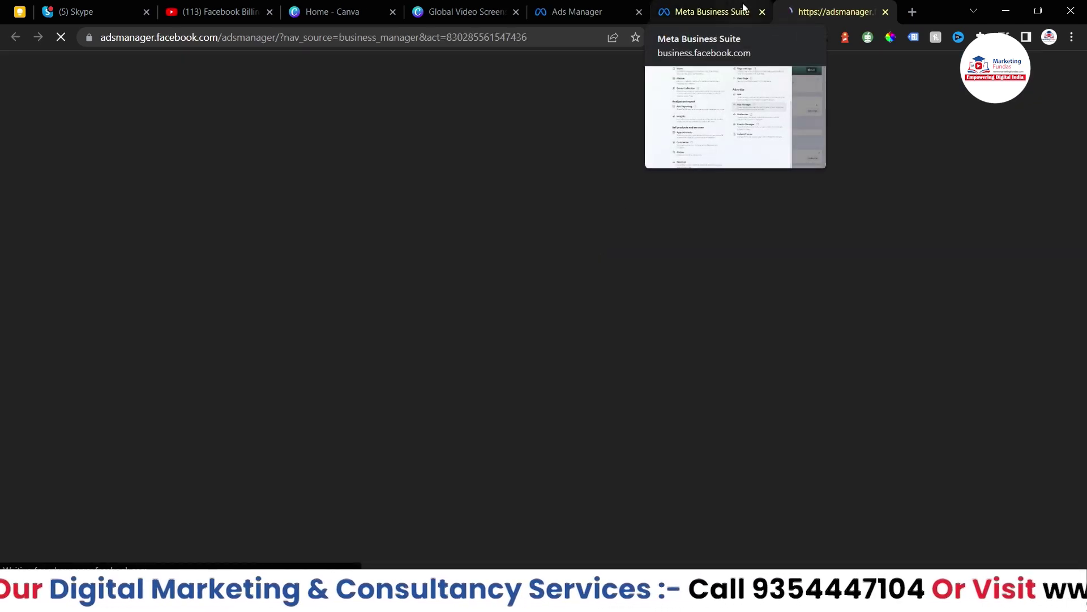
Back on the Business Suite tab, open Billing's Payment activity.
left_click(743, 8)
scroll(623, 339, "up", 5)
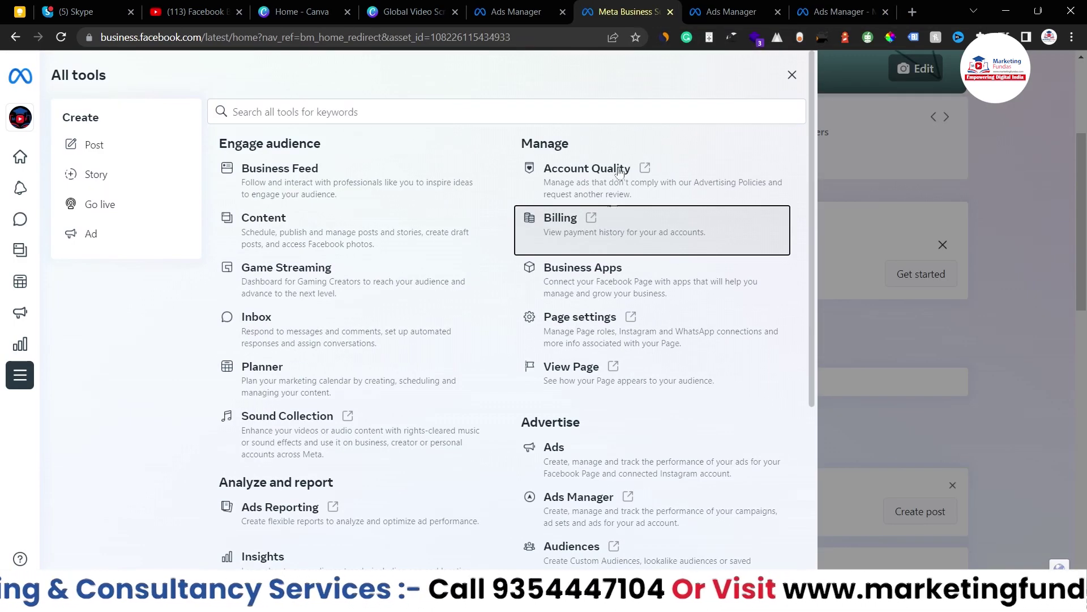
left_click(590, 221)
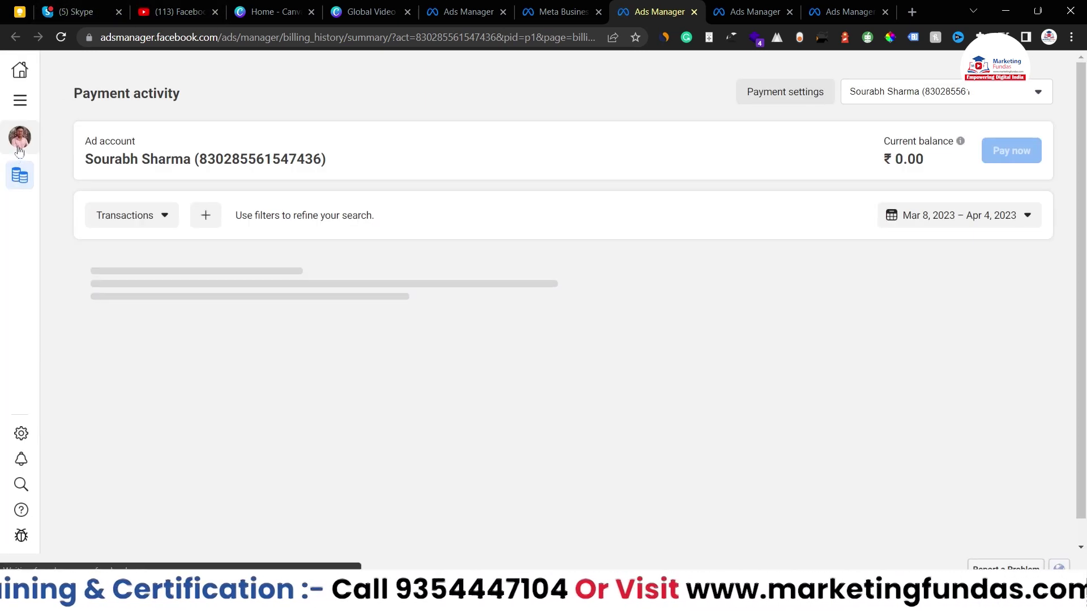
Open MF Global's business settings, go to Payment Methods, and start Add Payment Method.
left_click(29, 146)
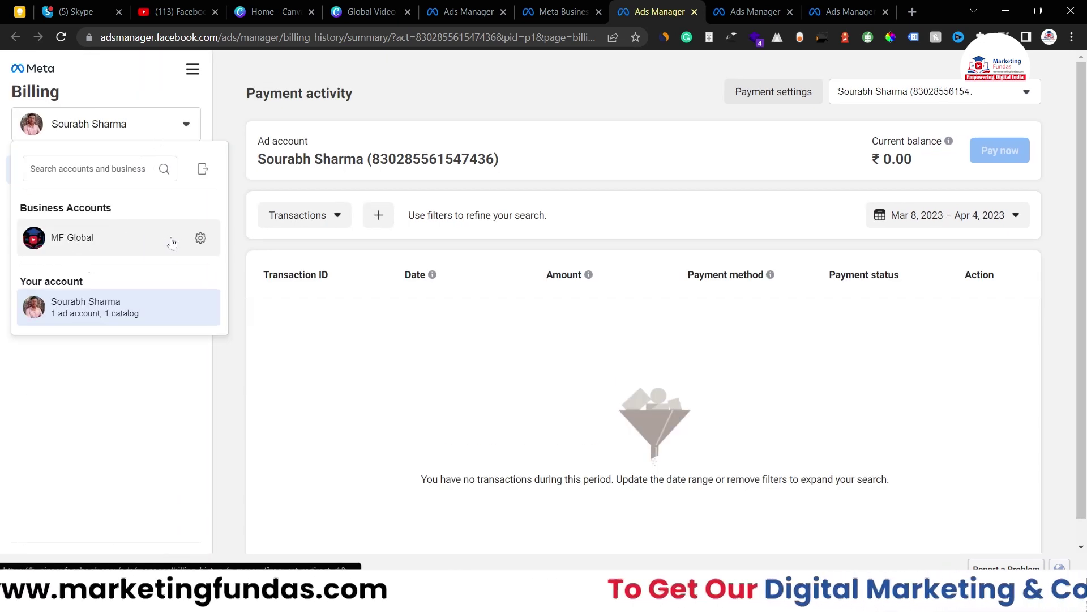
left_click(200, 239)
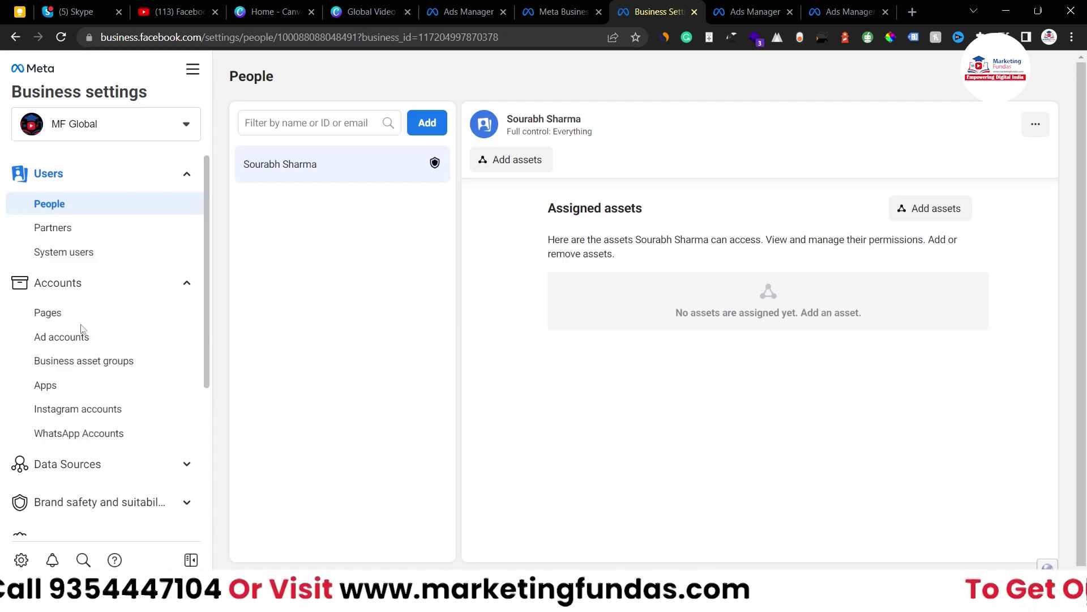
scroll(84, 327, "down", 4)
scroll(82, 328, "down", 1)
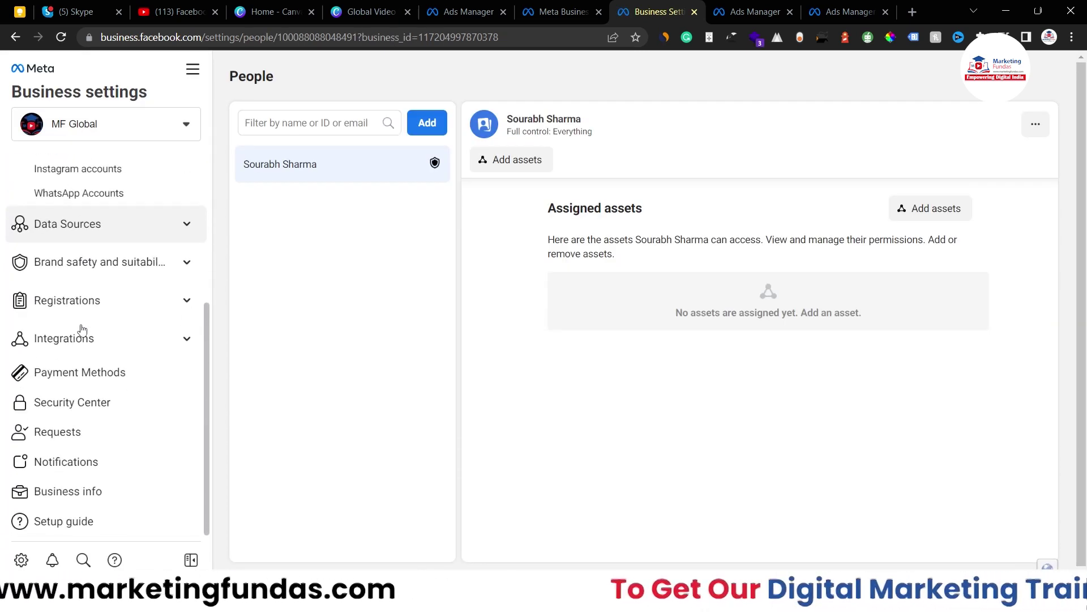
left_click(81, 375)
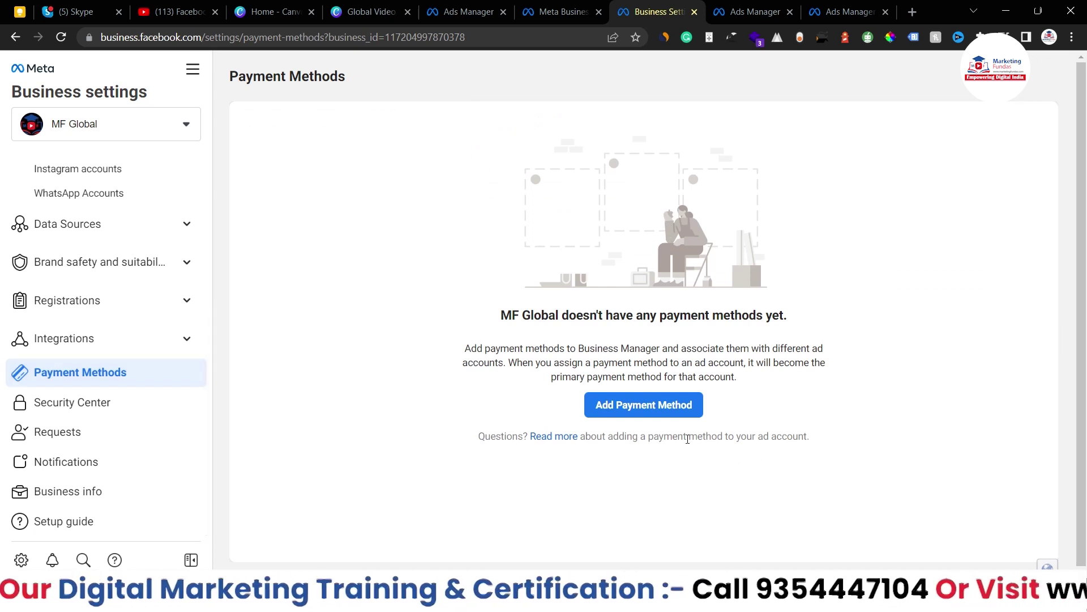
left_click(658, 402)
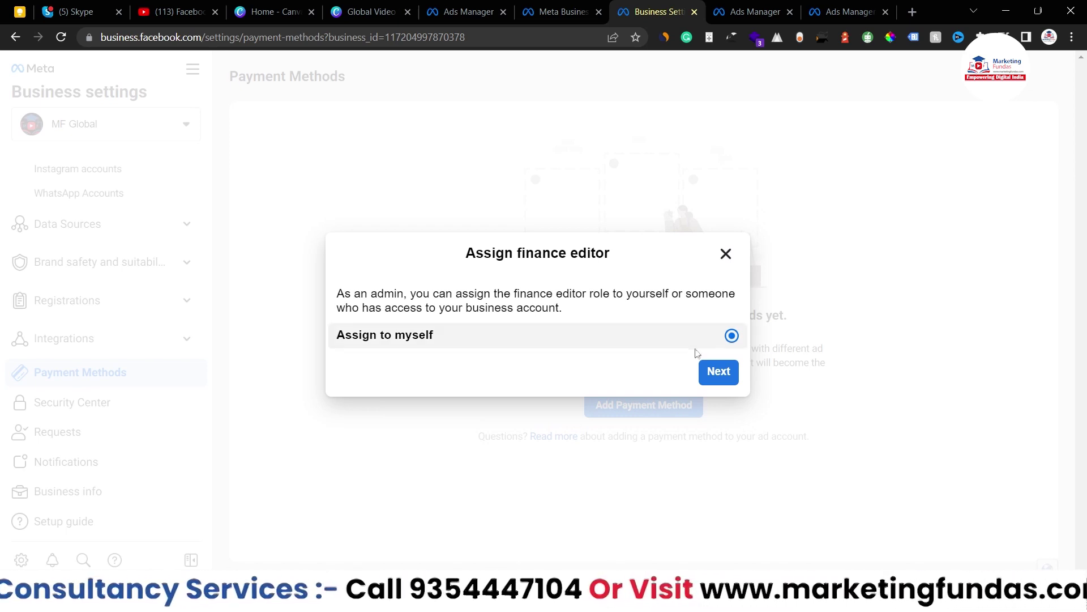
Assign the finance editor role to yourself, then close the payment form without adding a method.
left_click(715, 372)
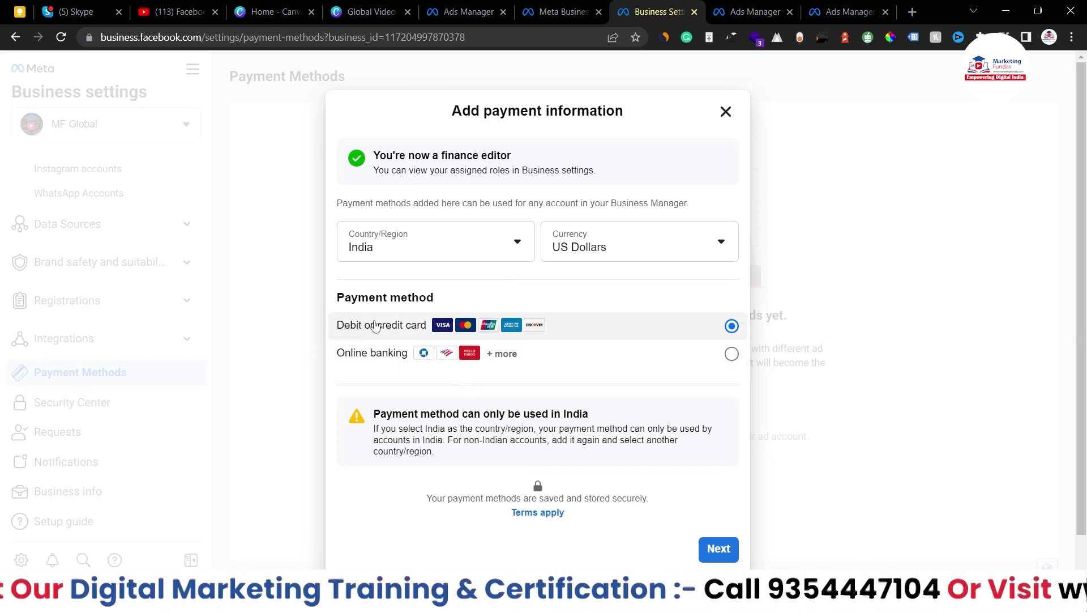
left_click(726, 111)
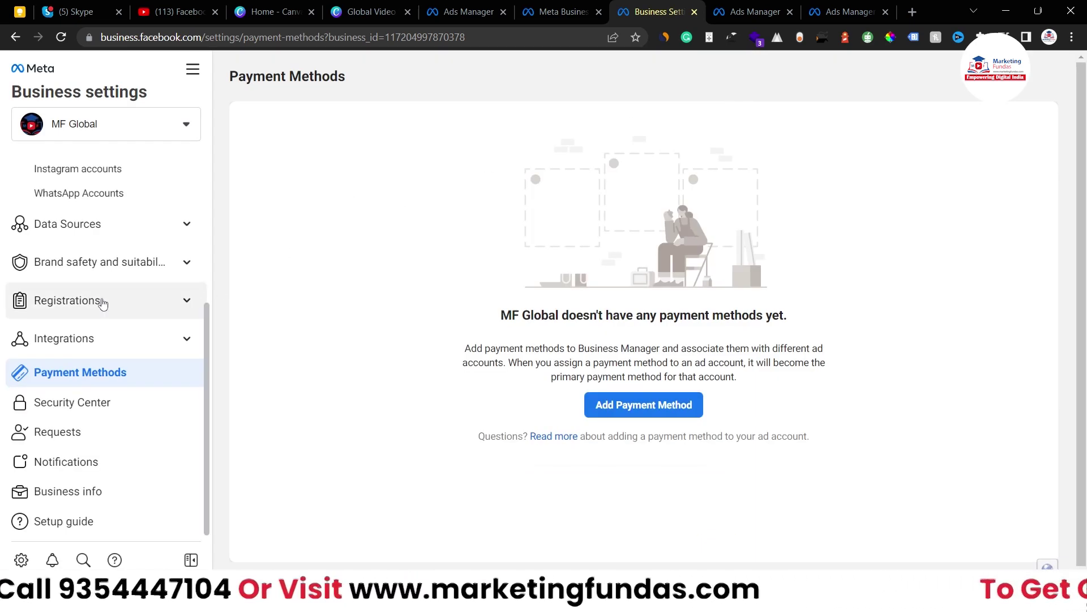
Open MF Global's Ad accounts page and its Add dropdown.
scroll(102, 304, "up", 5)
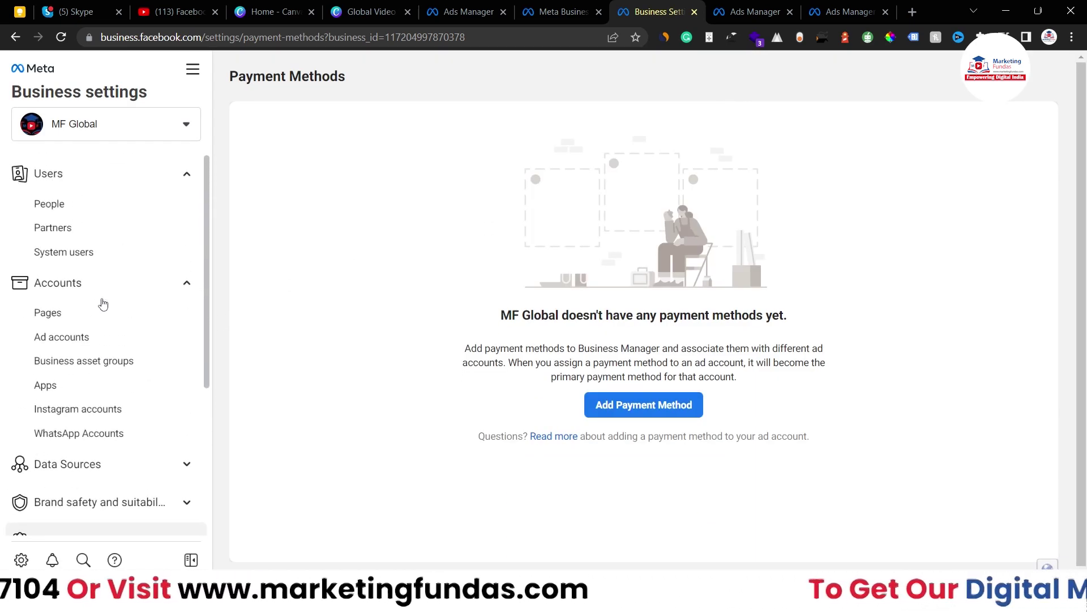
left_click(81, 340)
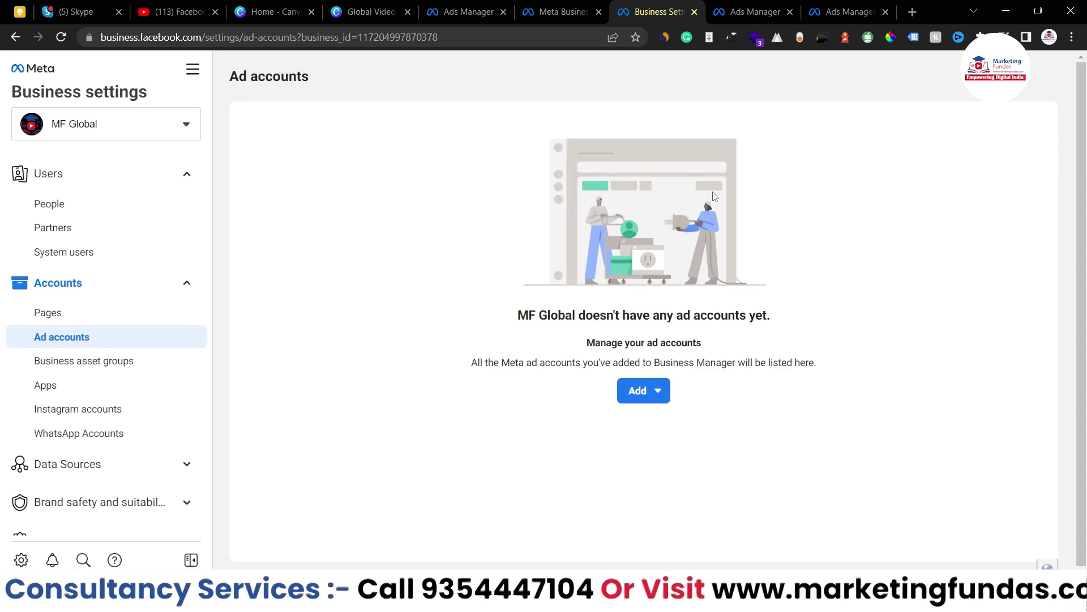
left_click(657, 396)
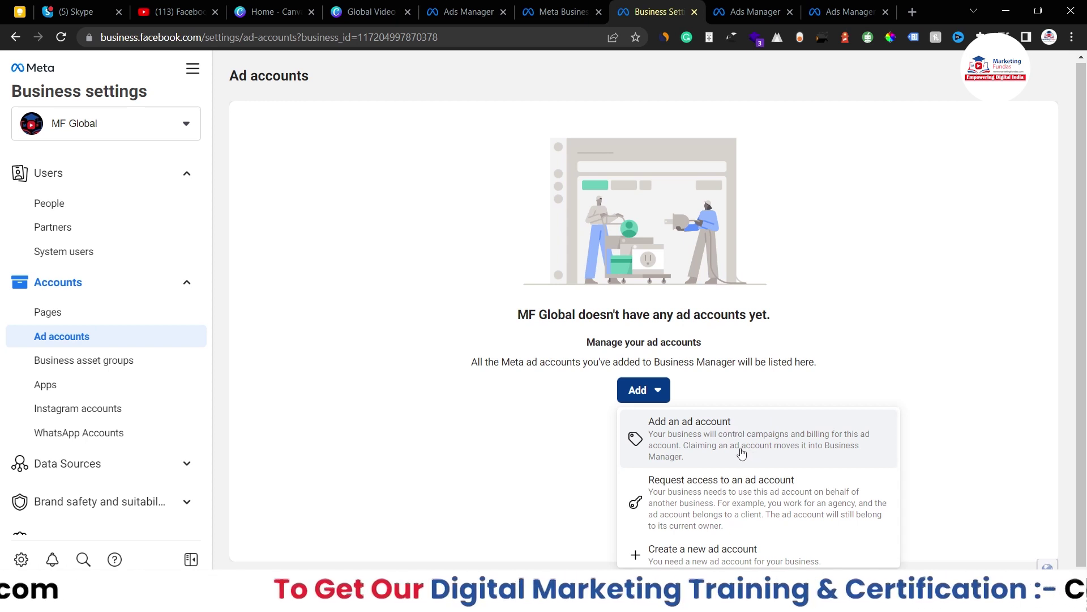
key("Down")
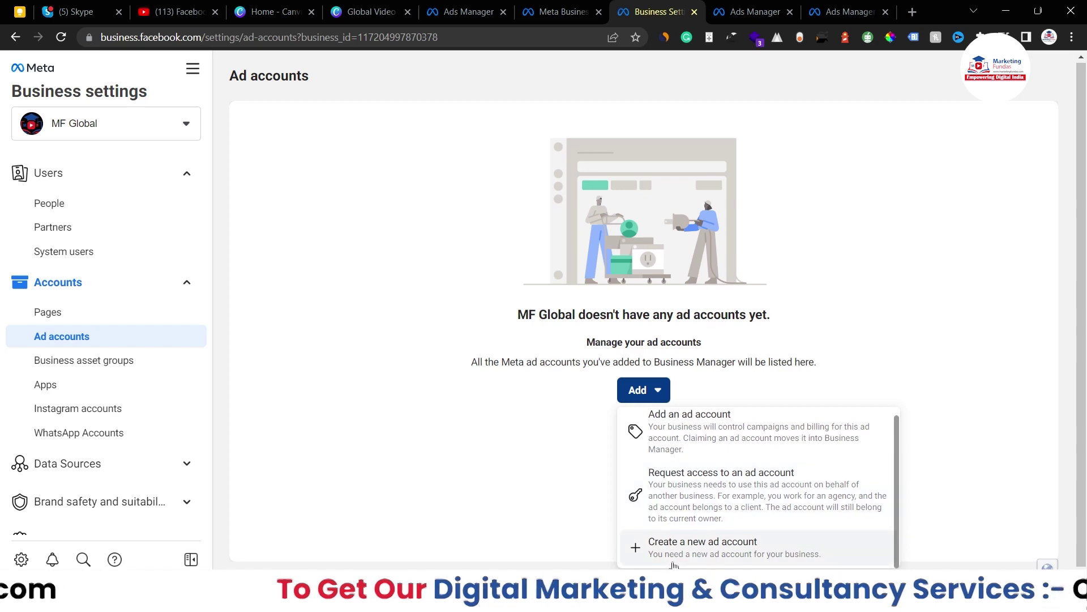
Start creating a new ad account, then cancel the dialog.
scroll(657, 504, "up", 1)
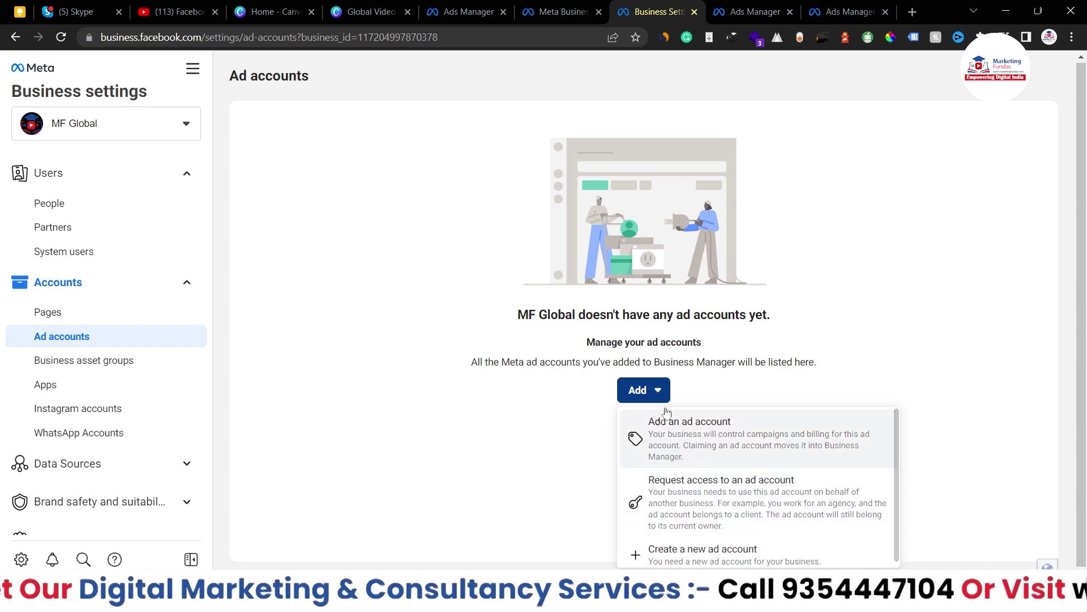
left_click(673, 549)
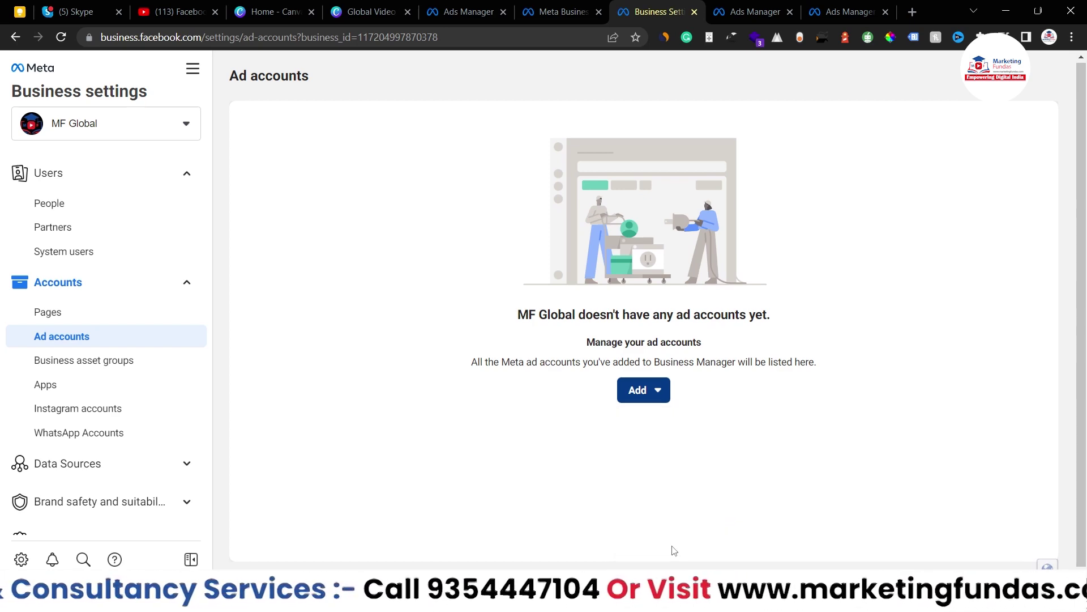
left_click(561, 369)
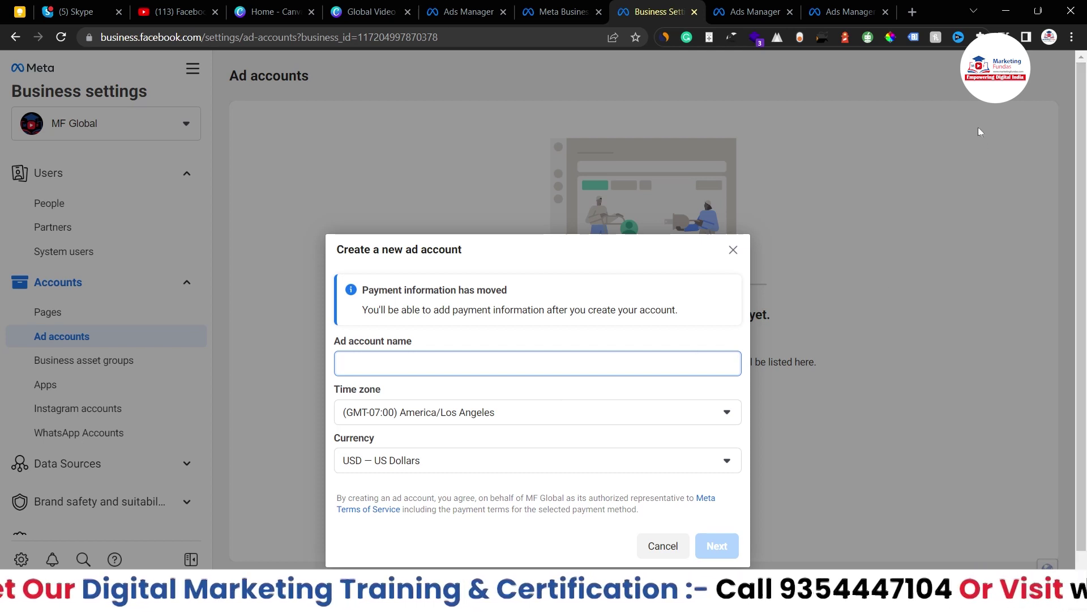
left_click(733, 251)
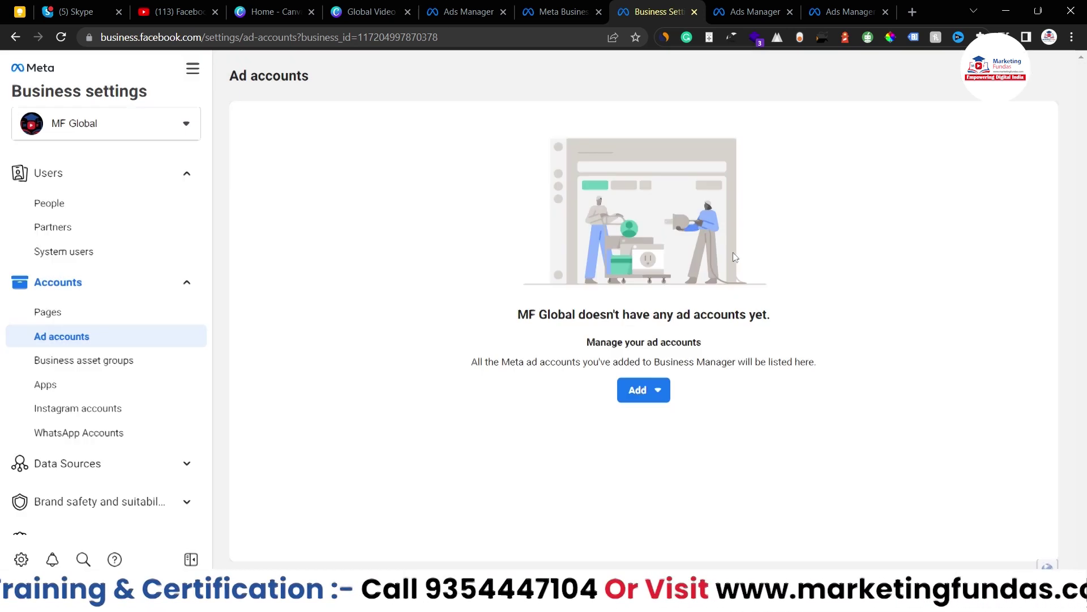